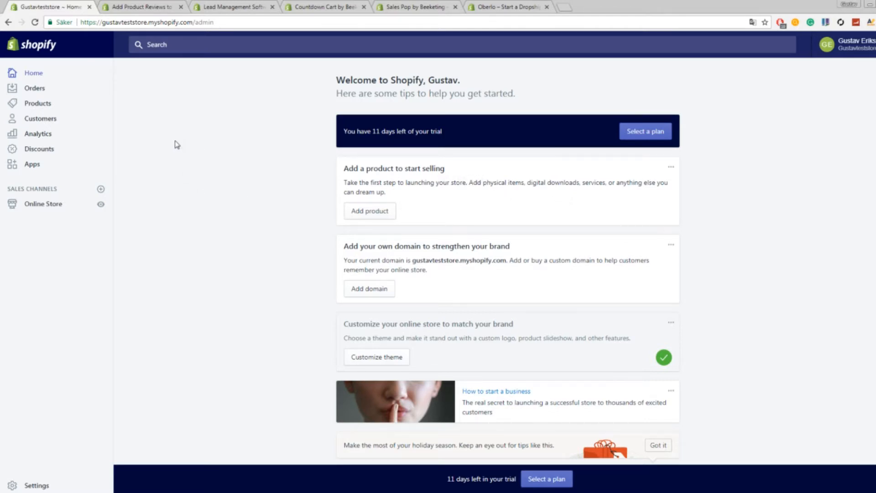
Install the free Product Reviews app on the store from its App Store listing
left_click(40, 169)
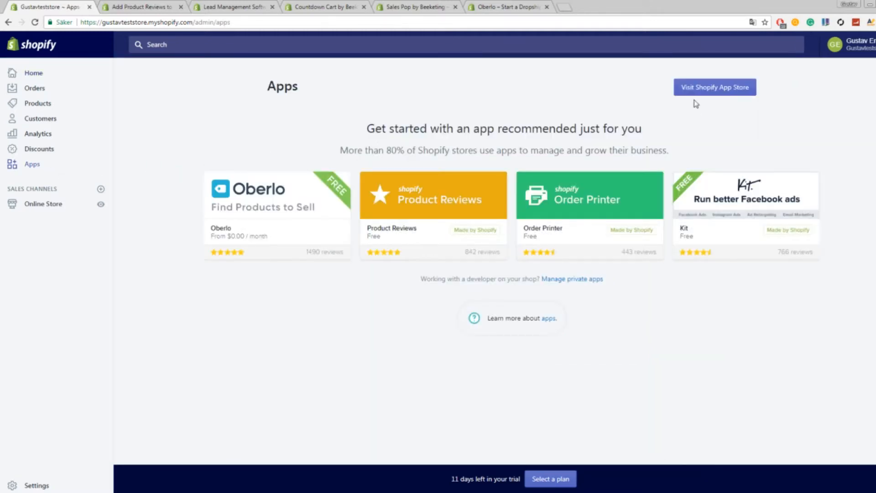
left_click(133, 7)
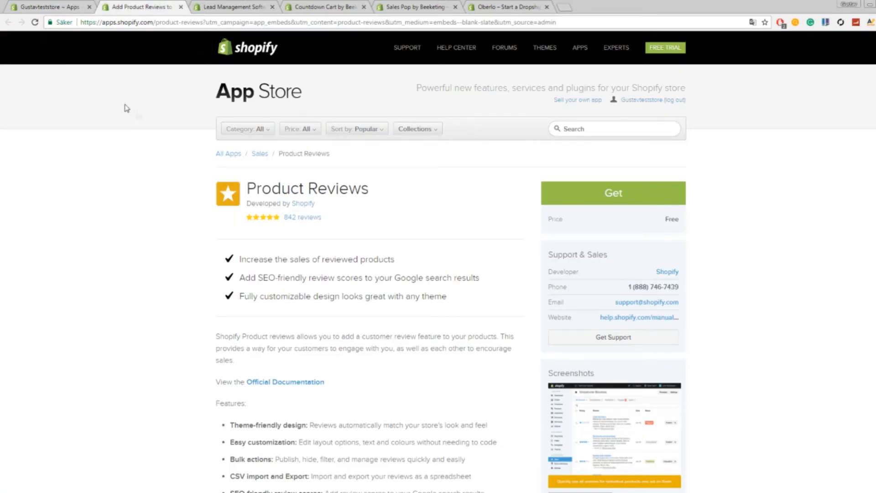
left_click_drag(393, 194, 246, 189)
left_click(279, 183)
left_click(603, 200)
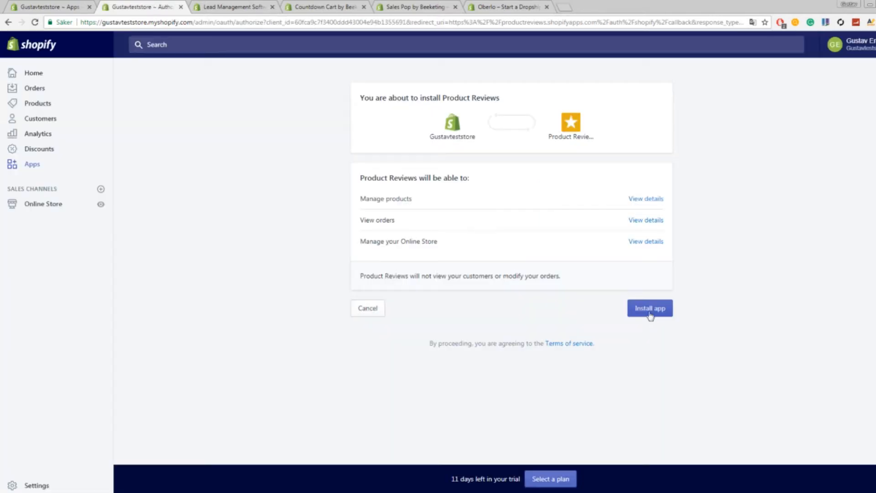
left_click(649, 314)
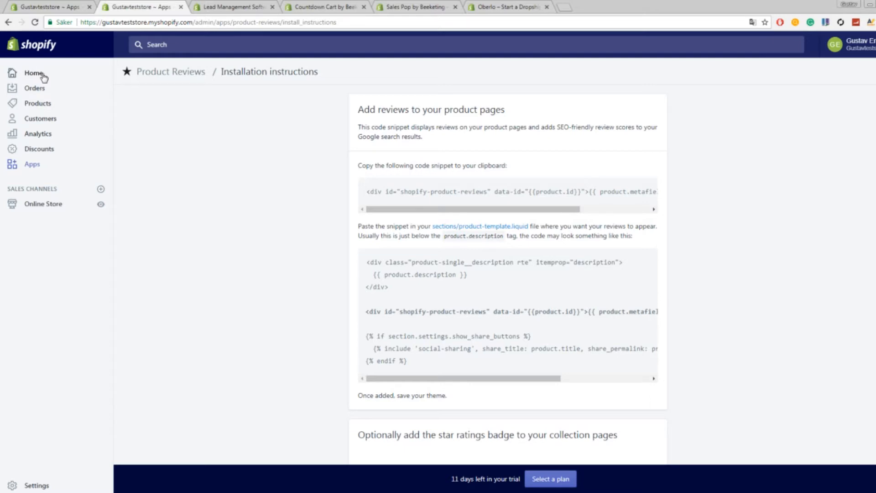
Finish the Product Reviews setup by continuing without verifying the code snippet, and close its page
scroll(310, 192, "down", 7)
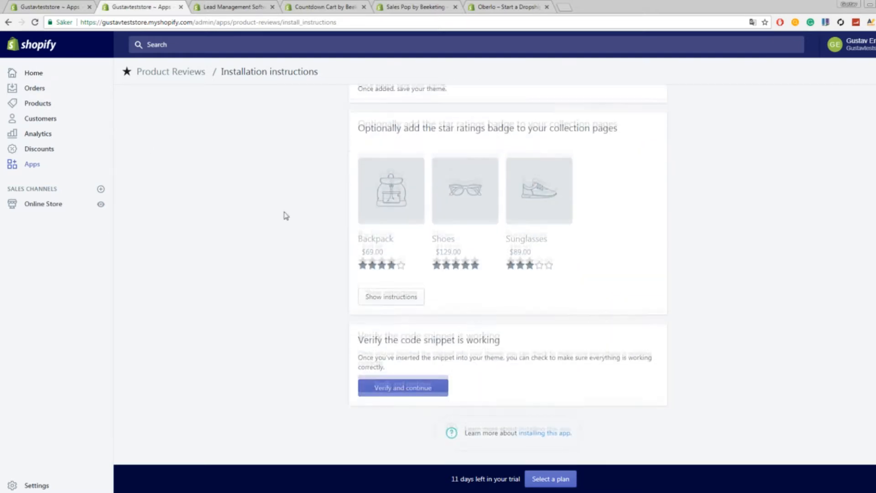
left_click(421, 387)
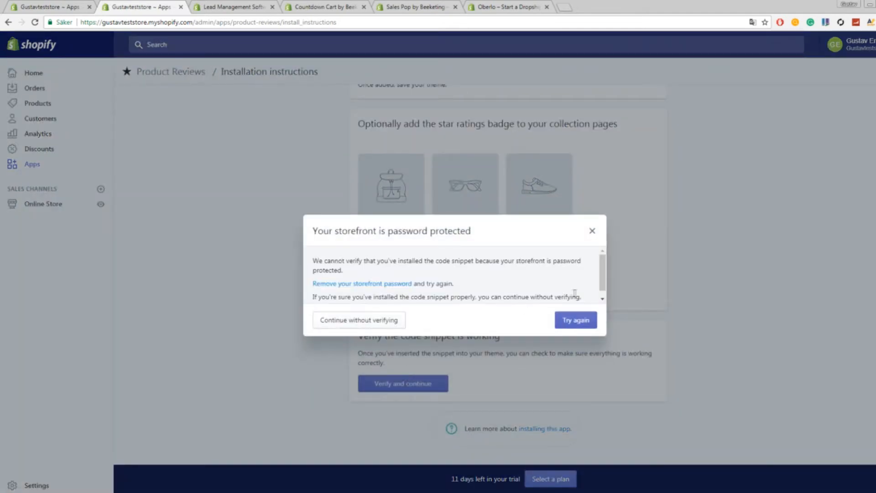
left_click(395, 330)
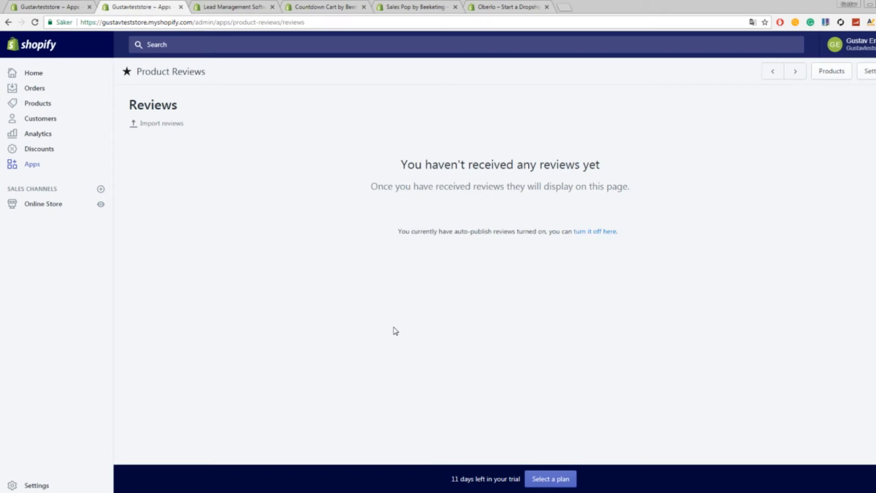
left_click(42, 74)
left_click(180, 7)
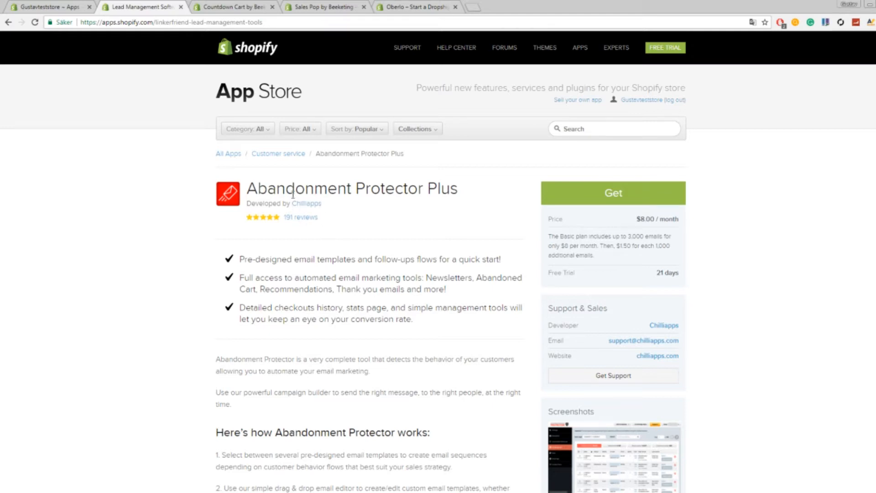
Try to get the Abandonment Protector Plus app from its App Store listing, and close the billing page without entering card details
left_click_drag(247, 187, 455, 187)
left_click(458, 187)
left_click_drag(636, 220, 659, 219)
left_click(658, 219)
left_click(556, 194)
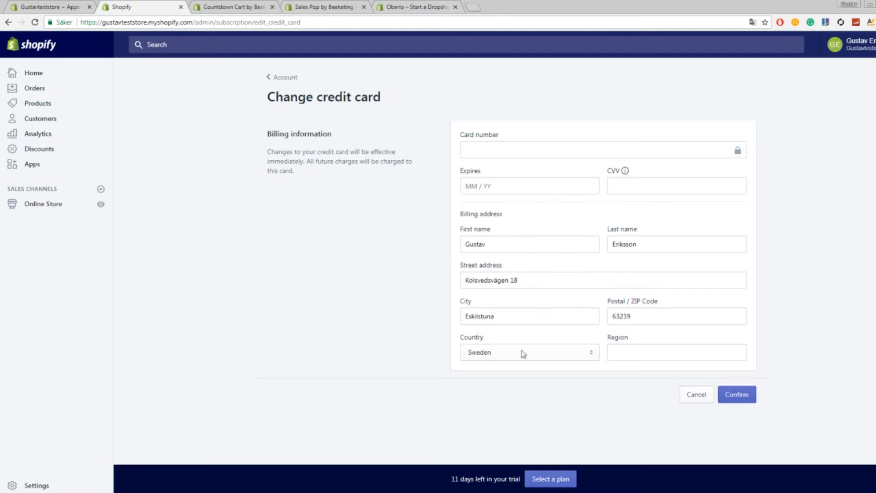
key("ctrl+w")
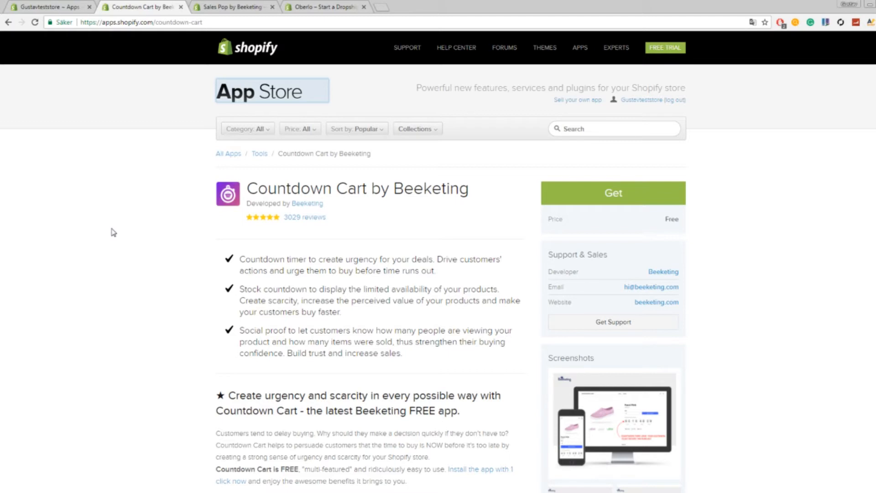
Examine the Countdown Cart by Beeketing listing and its enlarged countdown timer screenshot, and close the listing
left_click(123, 325)
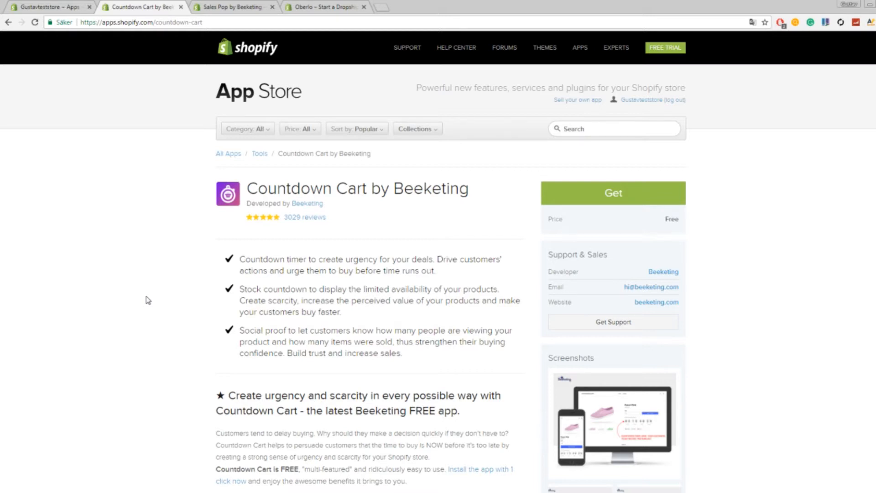
scroll(228, 246, "down", 4)
left_click(605, 279)
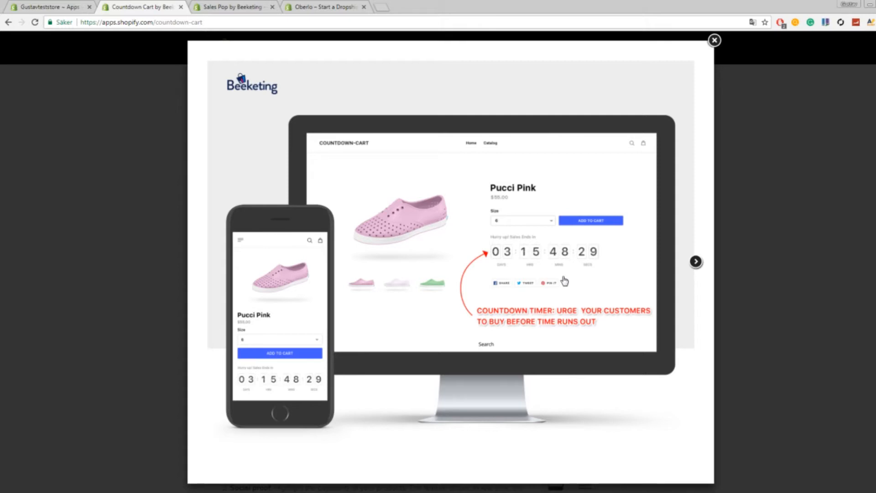
left_click(111, 229)
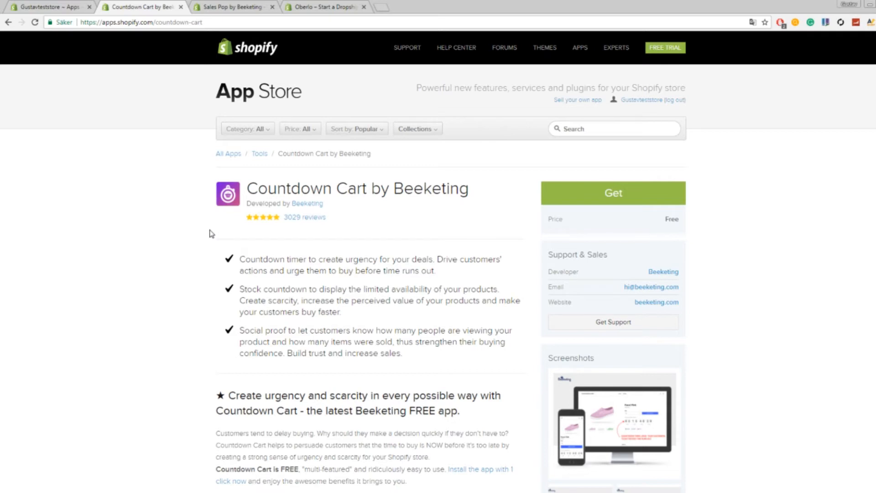
key("ctrl+w")
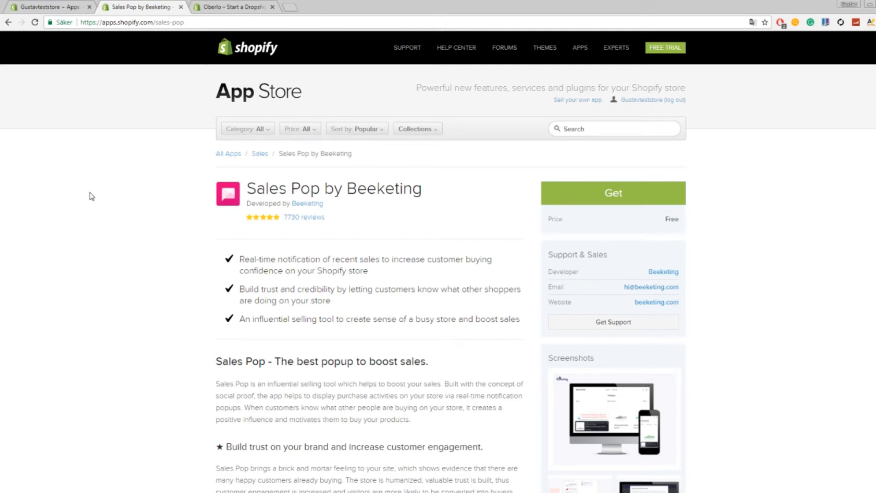
Examine the Sales Pop by Beeketing listing and its enlarged sales notification screenshot, and close the listing
scroll(62, 257, "down", 3)
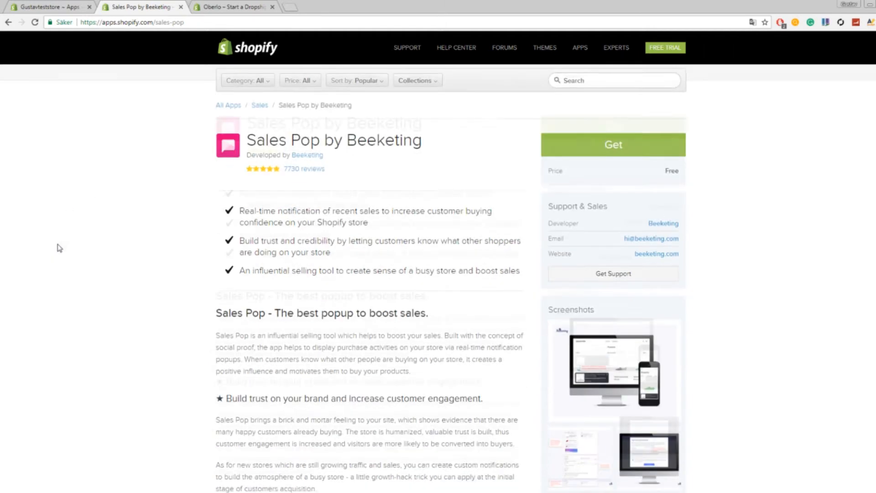
scroll(357, 299, "up", 2)
left_click(626, 345)
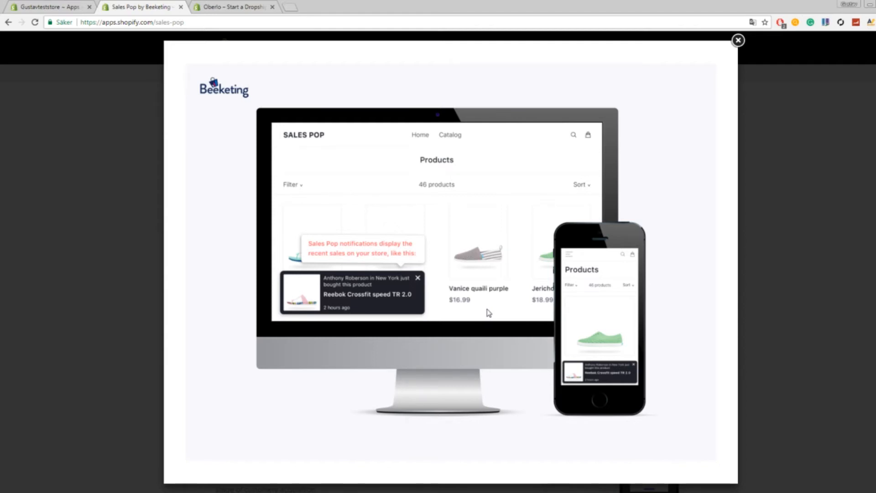
left_click(113, 251)
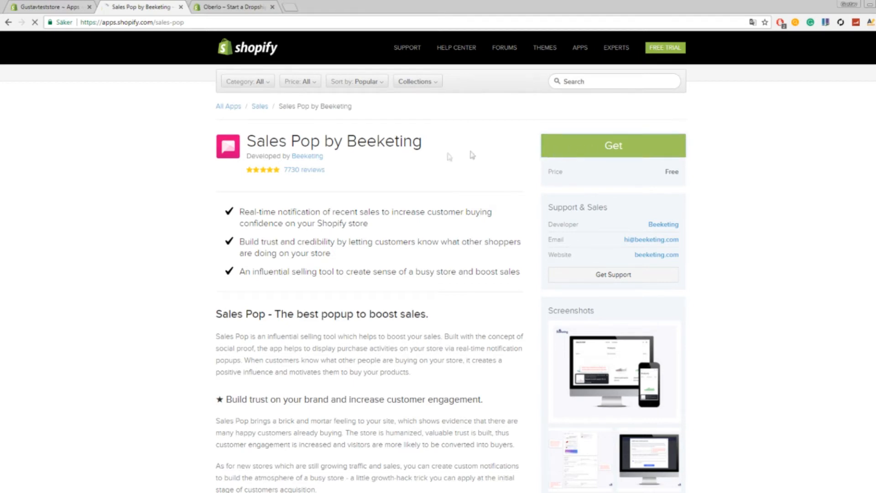
key("ctrl+w")
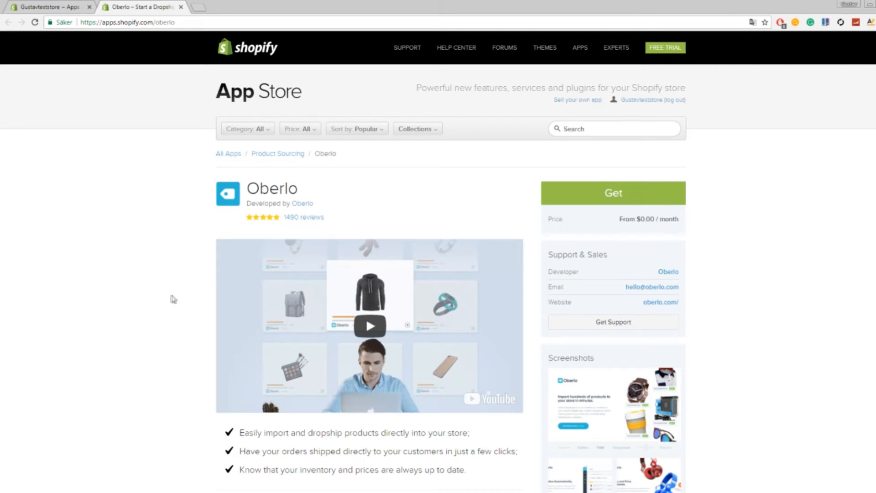
Look through the Oberlo listing in the App Store and install the app on the store
scroll(167, 298, "down", 11)
scroll(183, 296, "up", 7)
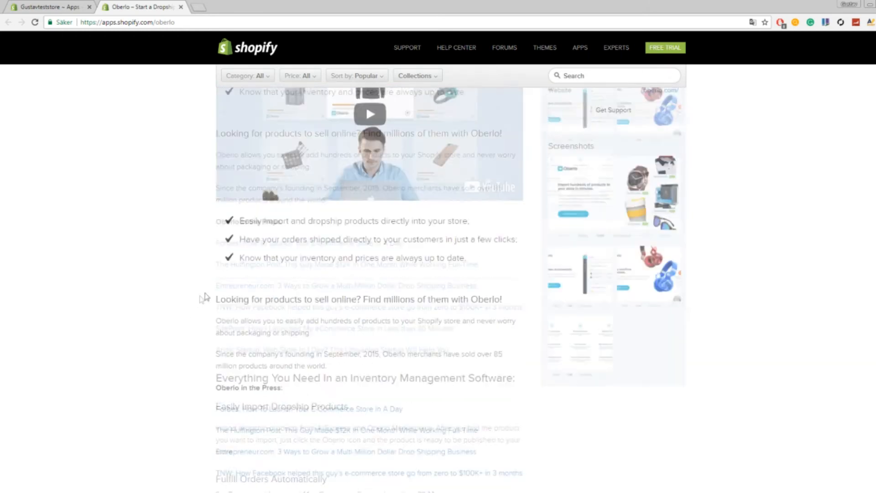
scroll(205, 298, "up", 4)
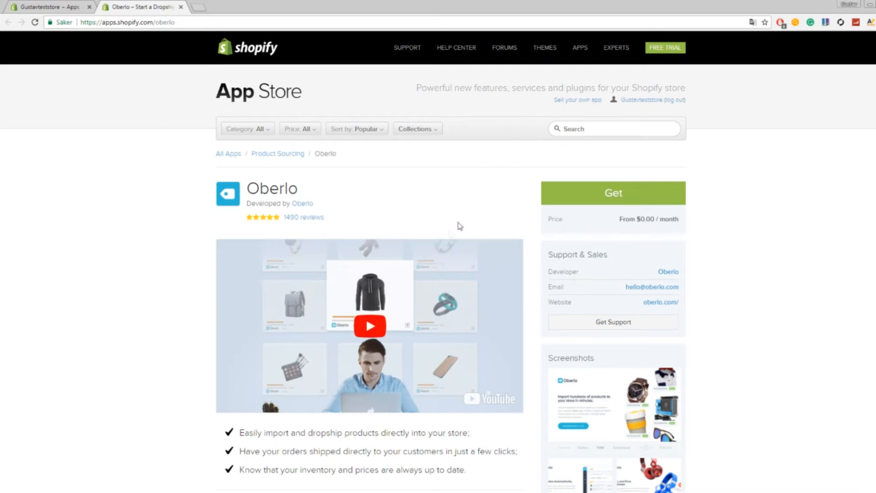
left_click(572, 197)
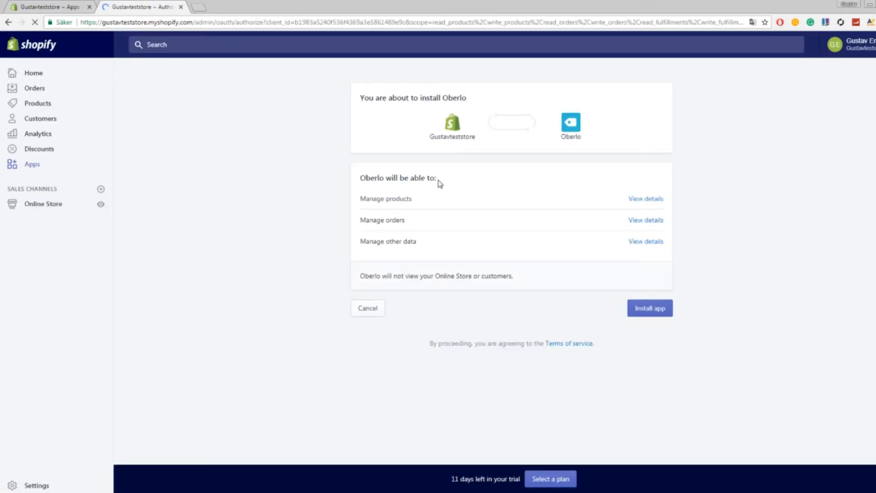
left_click(664, 308)
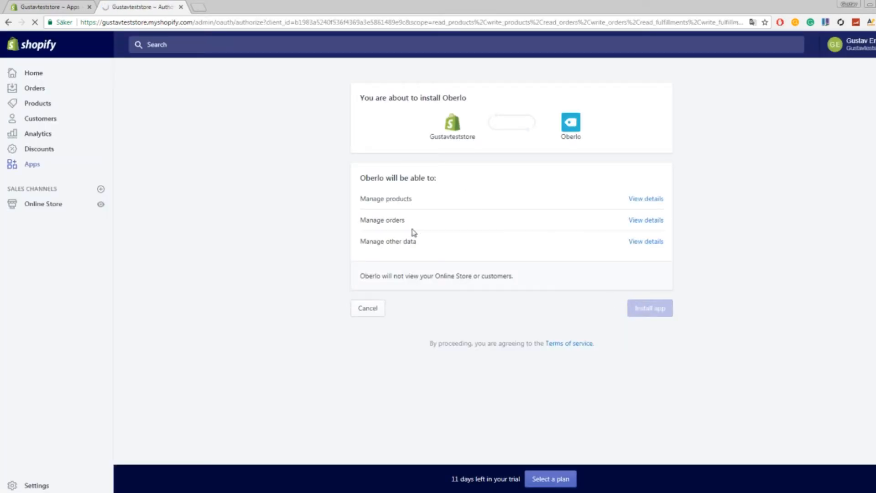